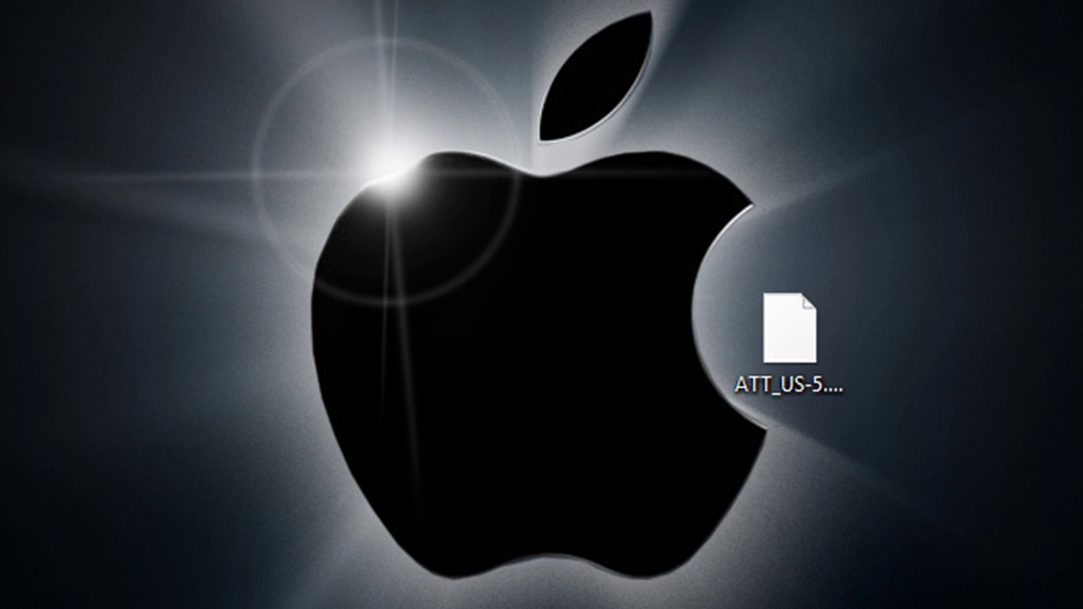
Move the ATT_US-5.5.ipcc icon from the right edge to the centre of the desktop.
drag(813, 319, 572, 333)
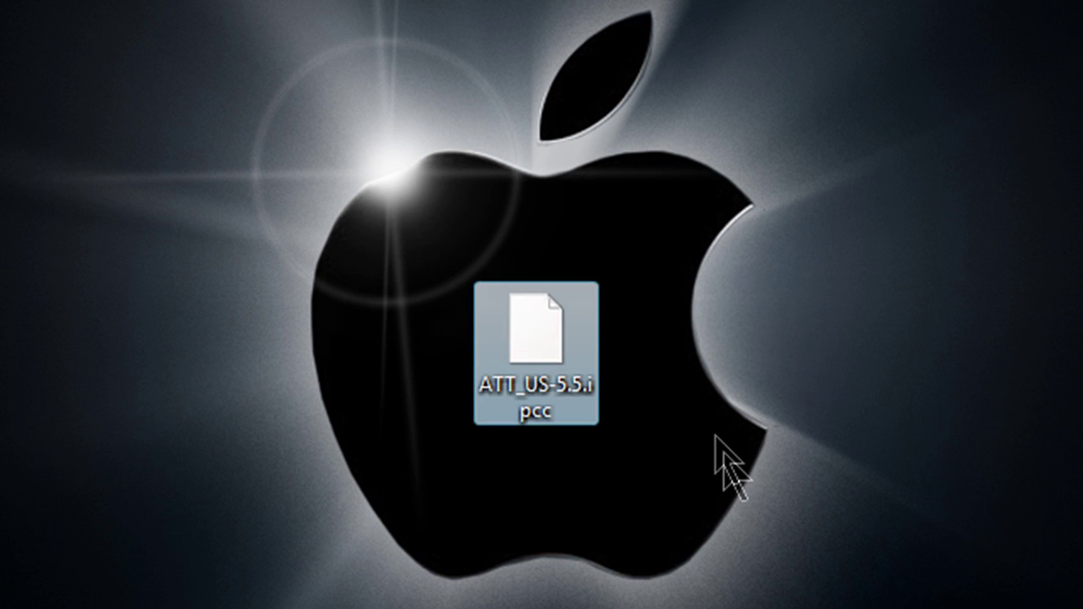
click(633, 417)
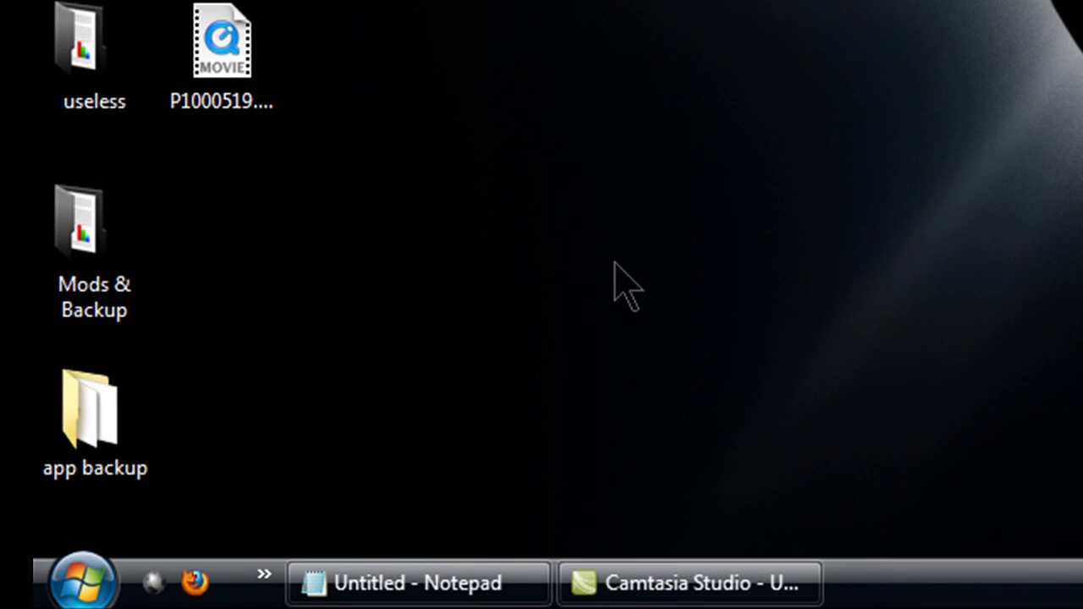
Open the Run dialog from Start Search and launch CMD.
click(58, 582)
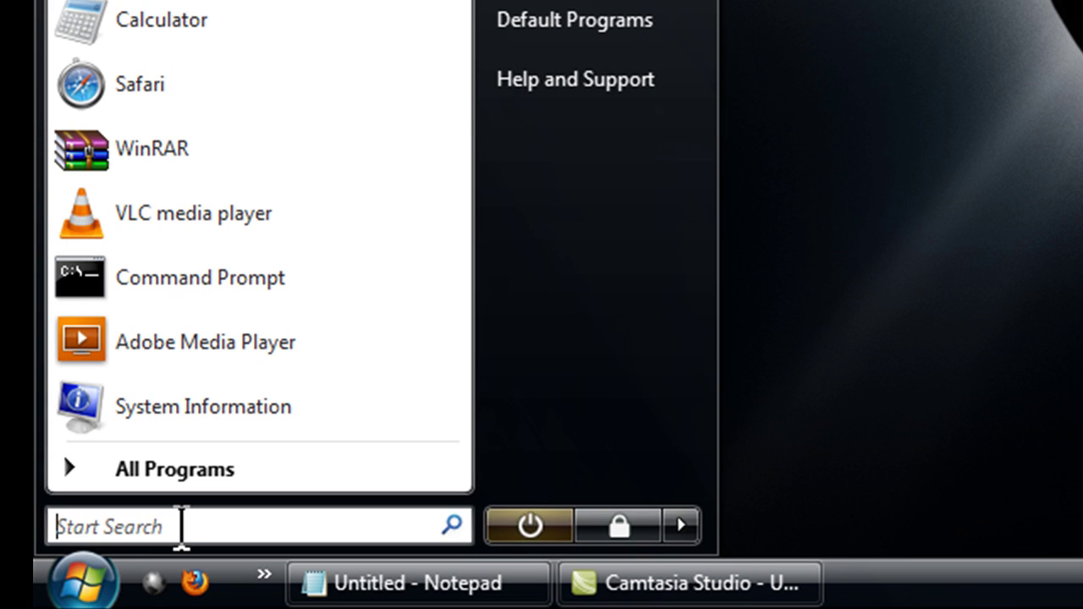
click(181, 527)
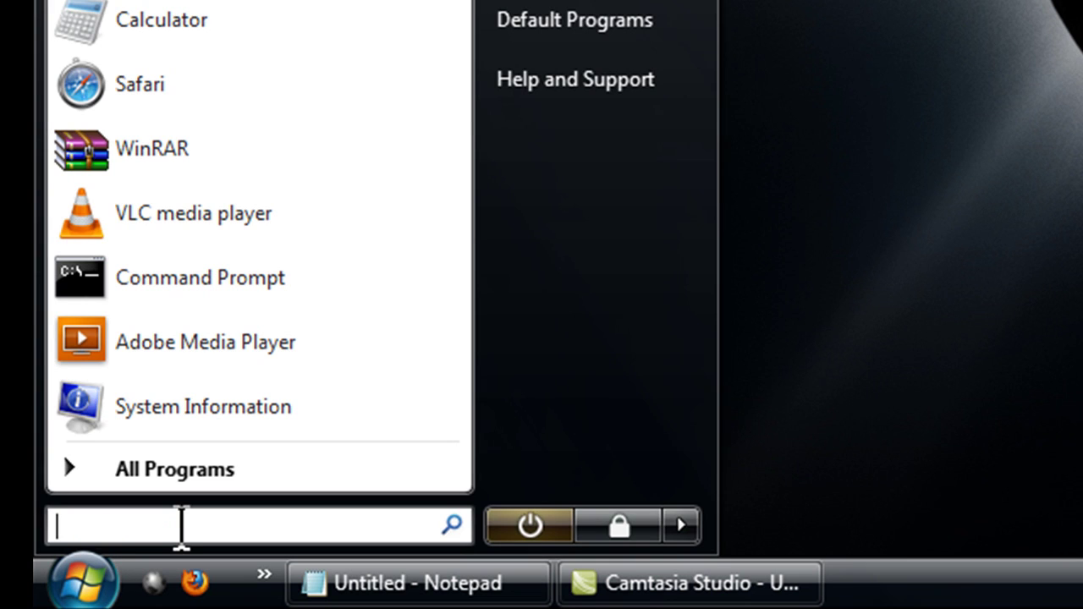
text(run)
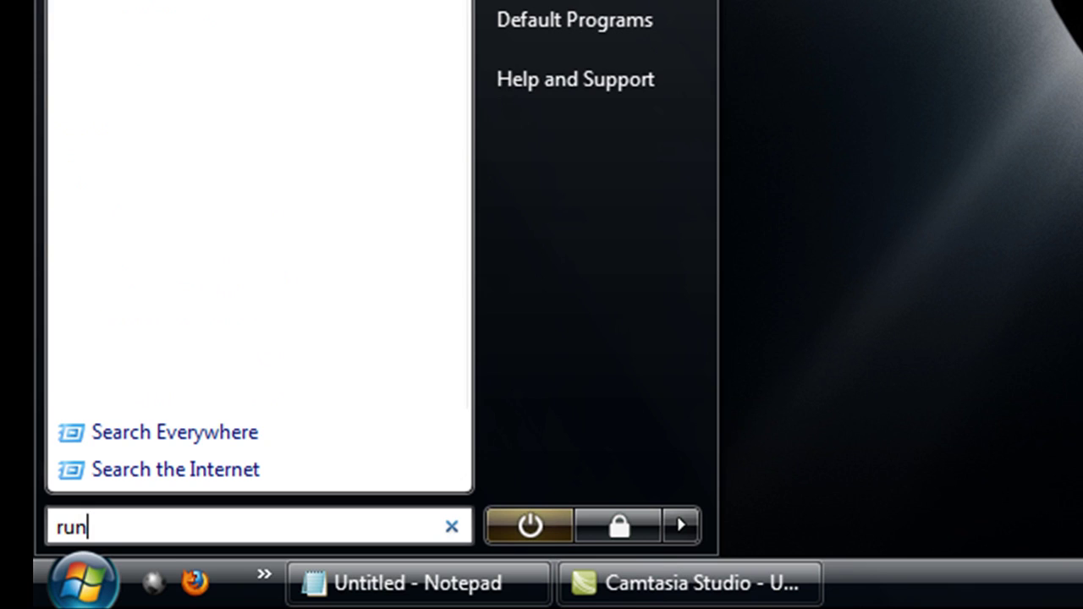
key(Return)
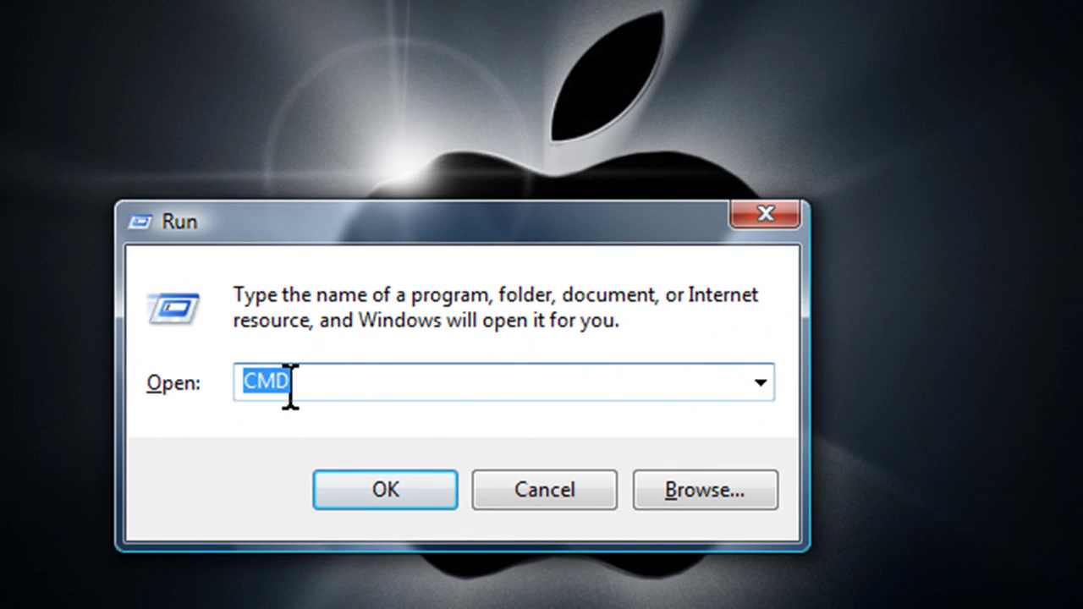
click(388, 480)
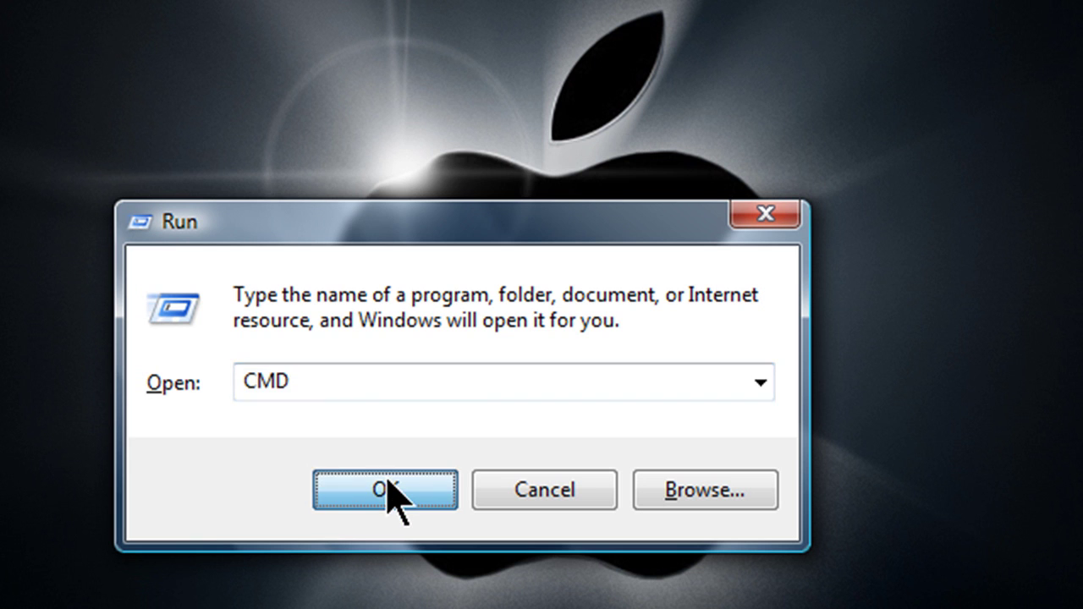
Arrange the Command Prompt and Notepad windows so the iTunes command notes stay visible.
drag(643, 35, 807, 58)
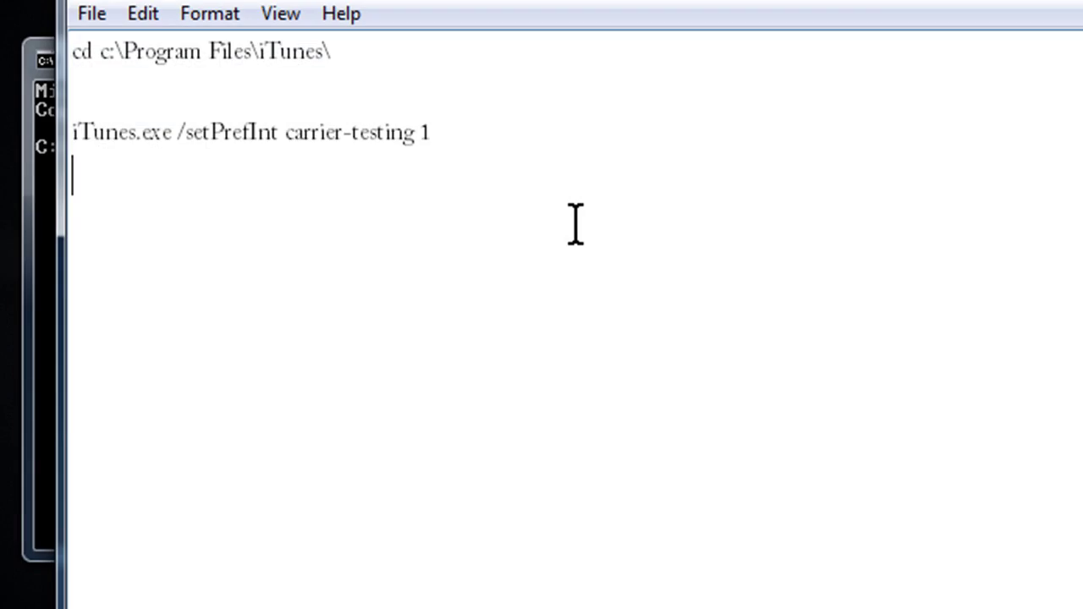
drag(603, 5, 868, 1)
drag(217, 53, 258, 124)
drag(355, 131, 486, 257)
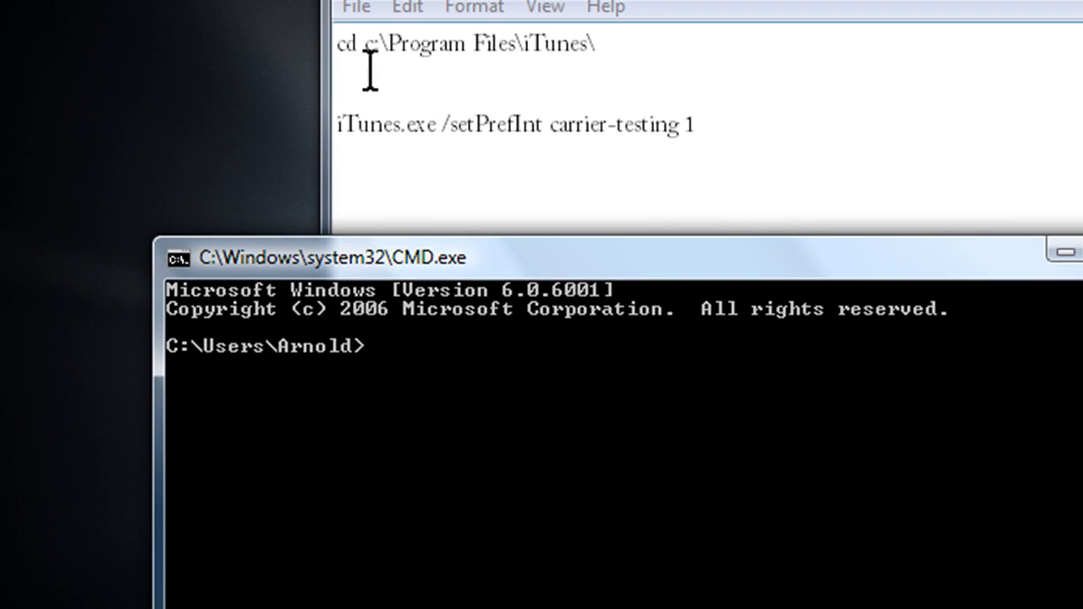
Change the working directory to C:\Program Files\iTunes\.
text(cd)
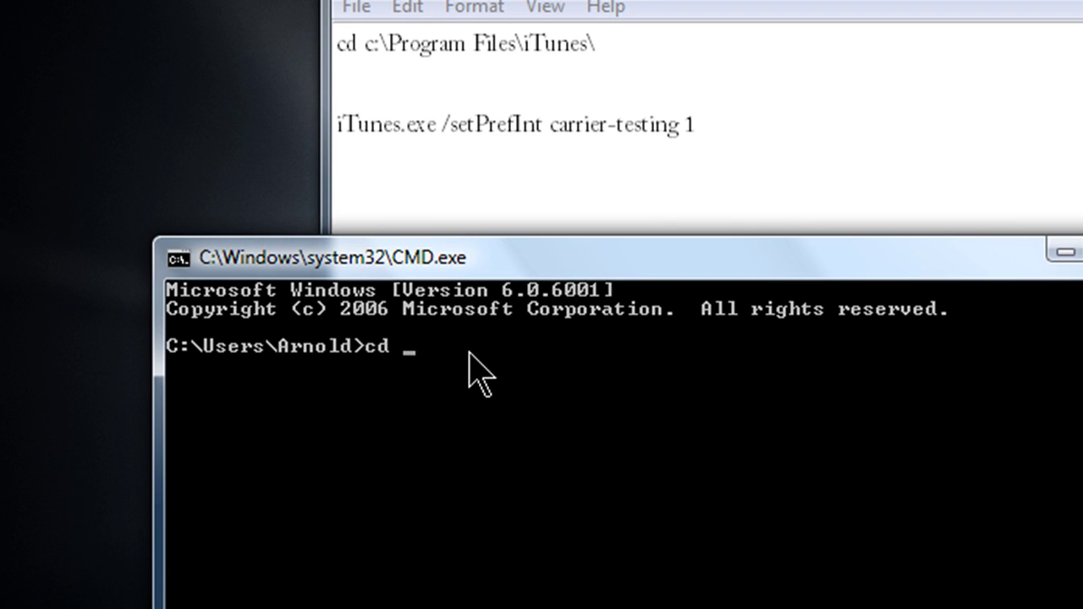
text( C:\Program File)
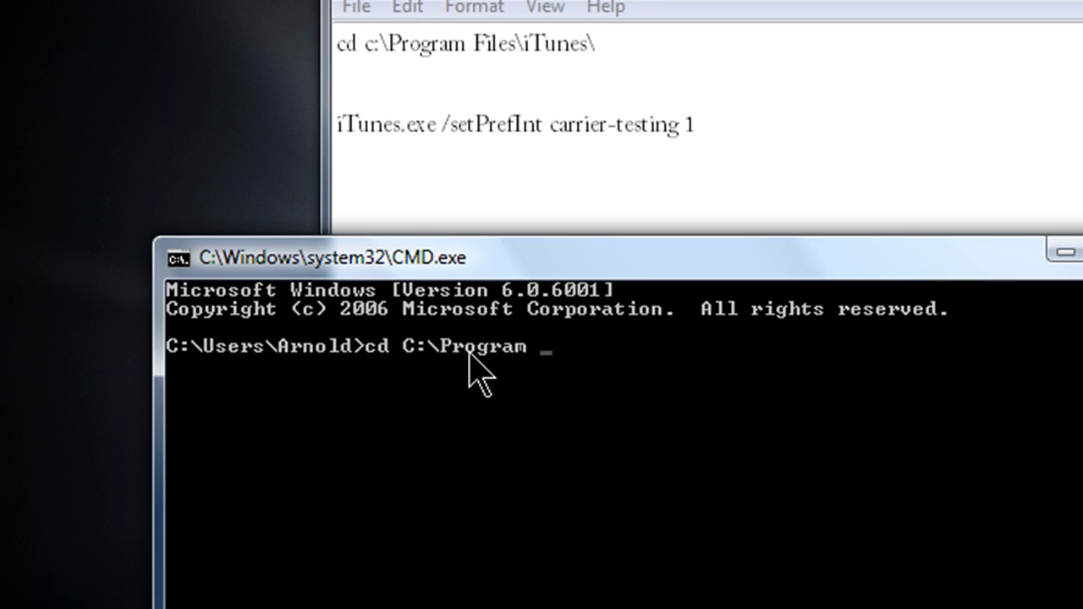
text(s)
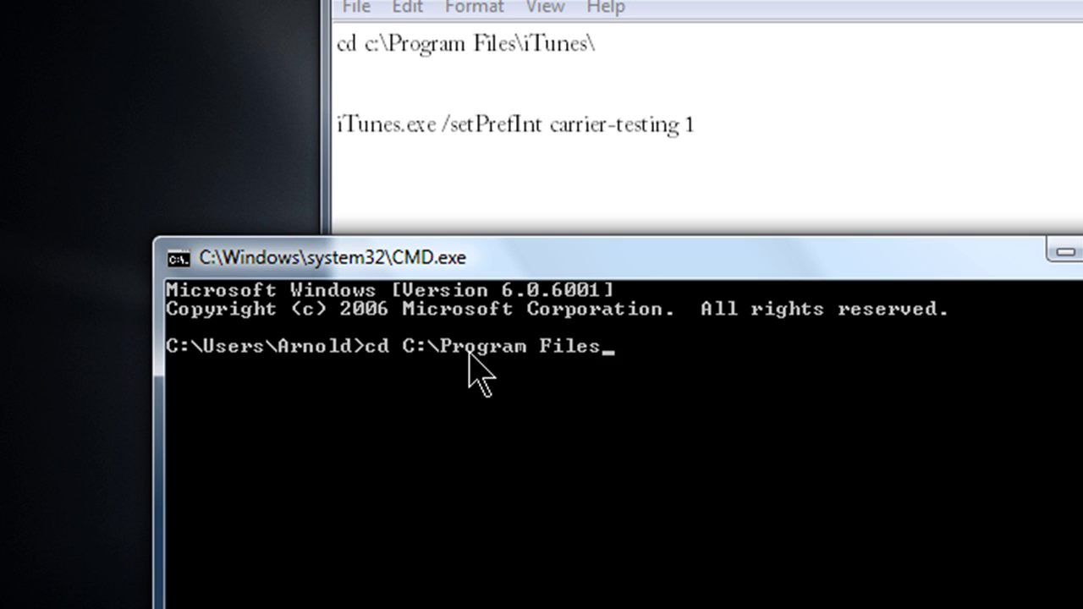
text(|)
key(BackSpace)
text(\iTunes)
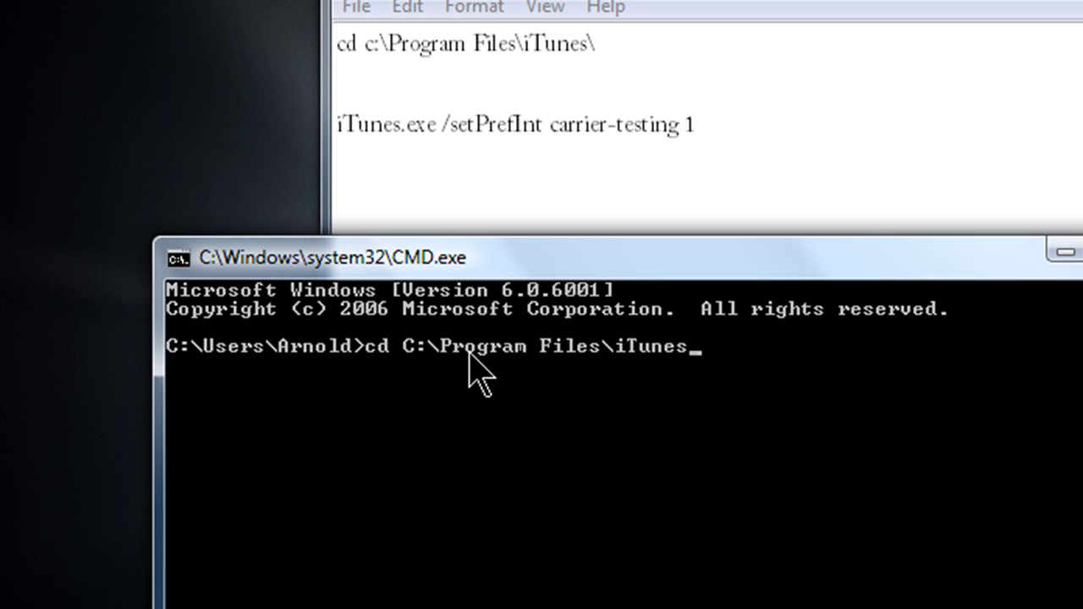
text(\)
key(Return)
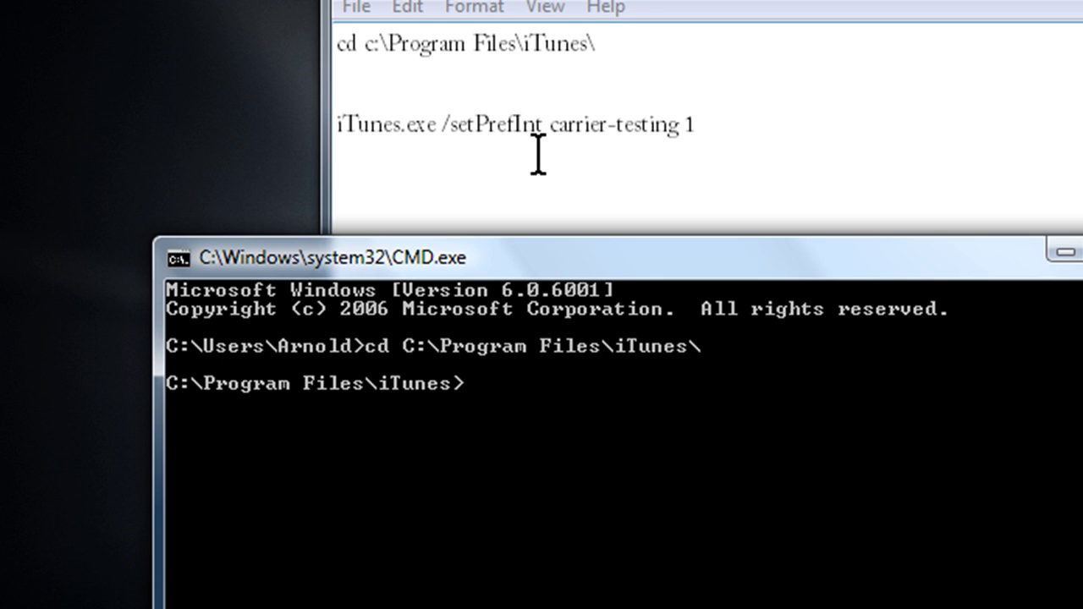
Run 'iTunes.exe \setPrefInt carrier-testing 1', then close the Notepad notes window.
text(iTunes.exe)
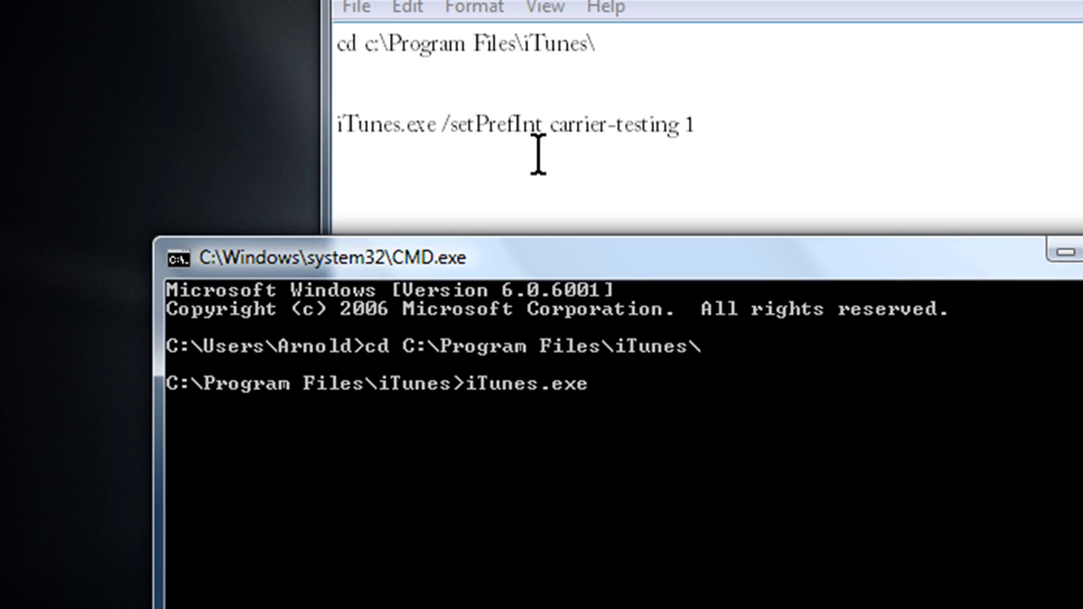
text( \setPre)
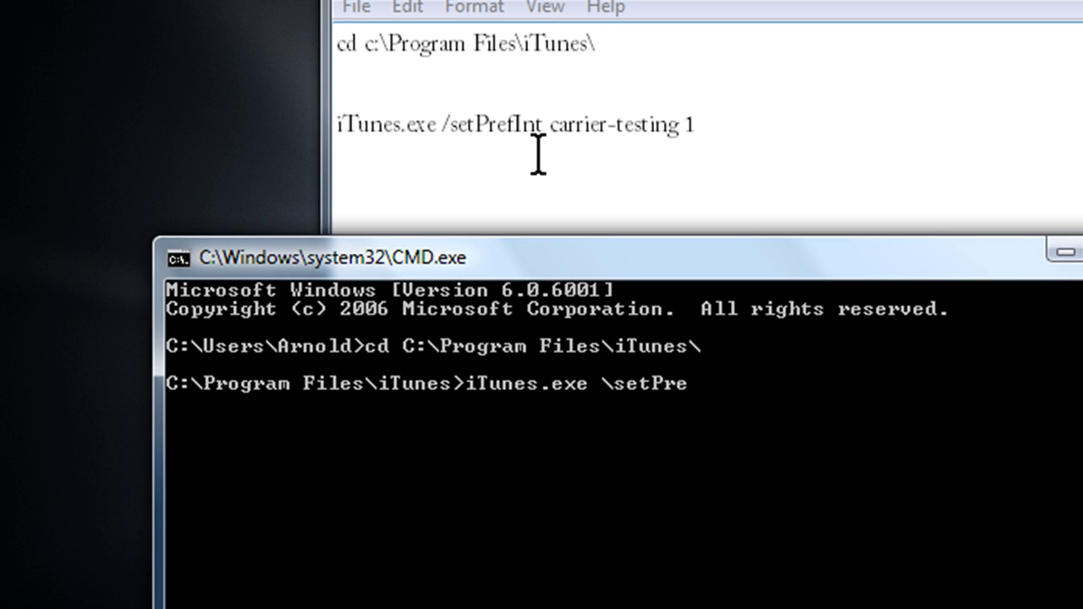
text(fInt car)
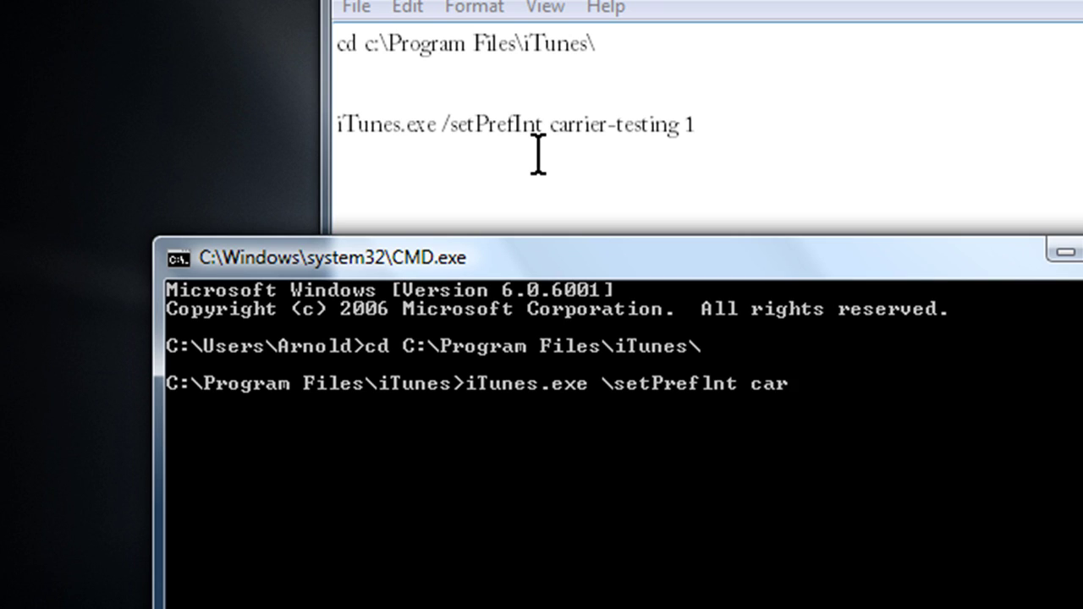
text(rier-te)
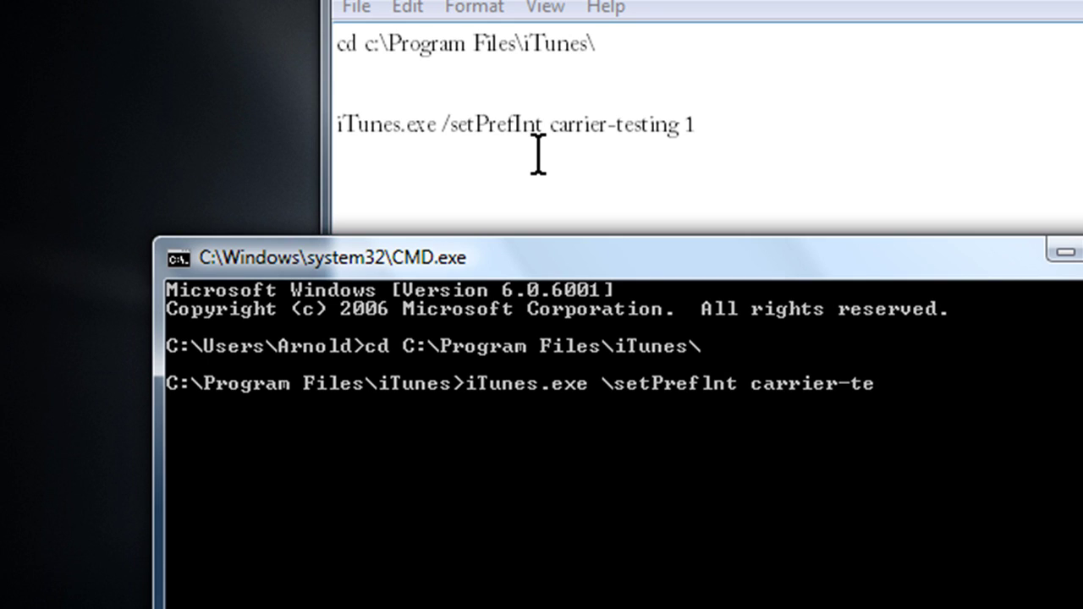
text(sting)
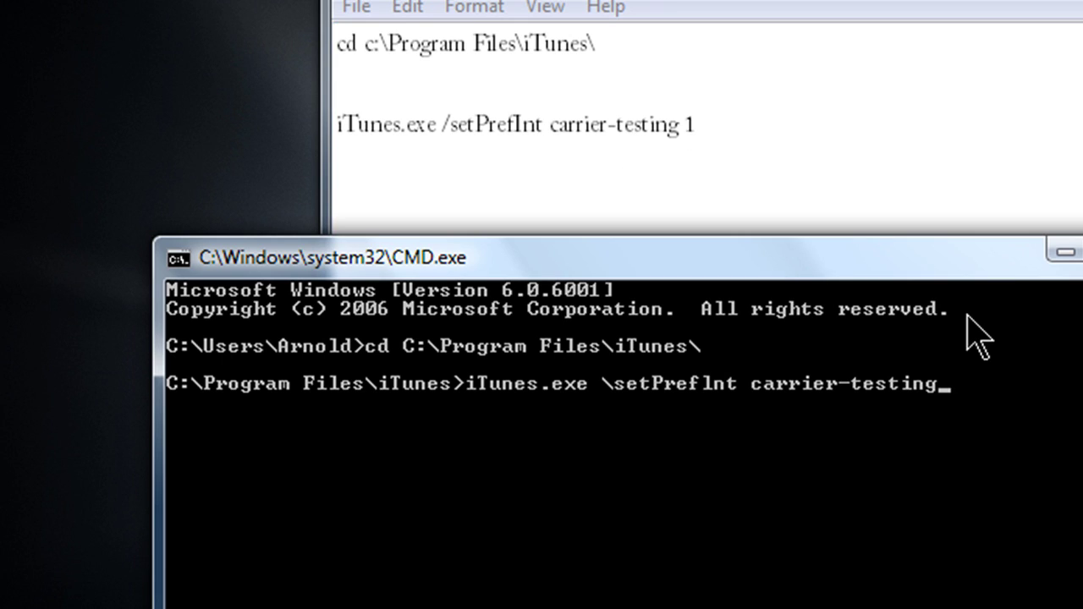
text( 1)
key(Return)
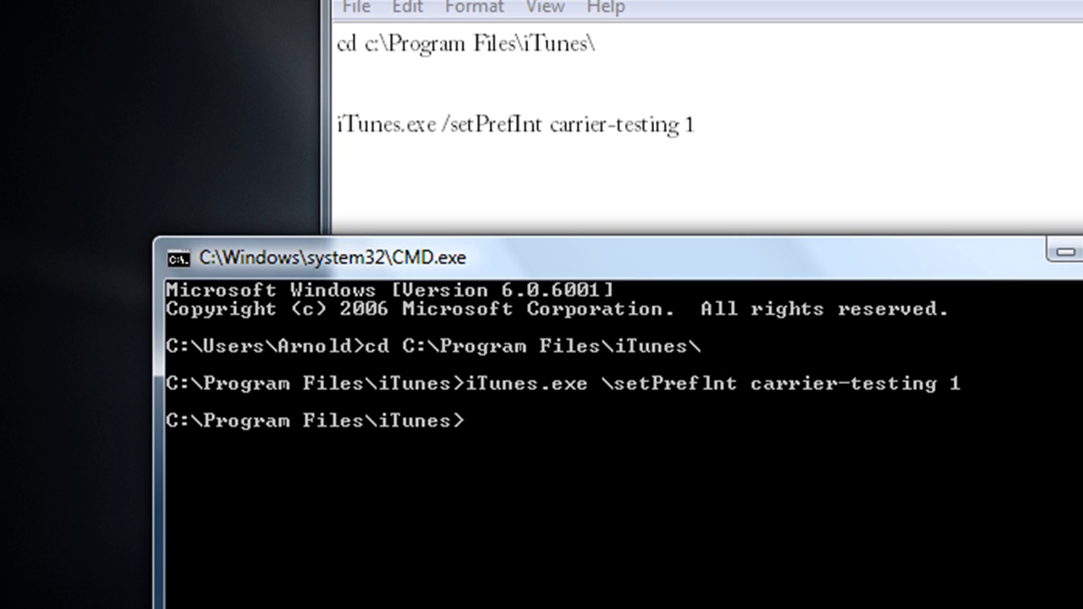
key(alt+Tab)
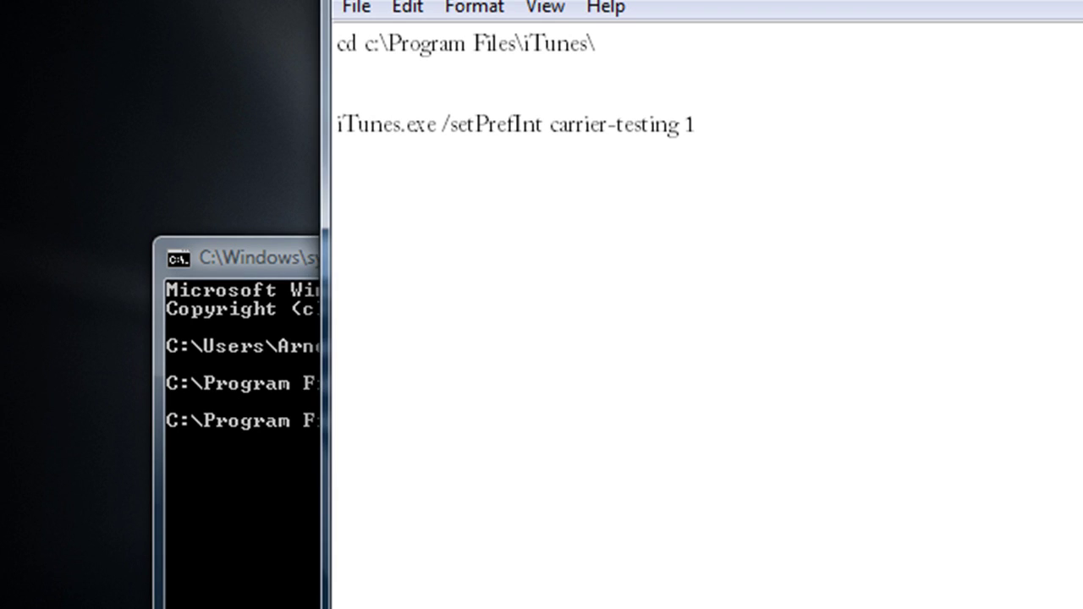
key(alt+F4)
Close the notes without saving them.
click(649, 435)
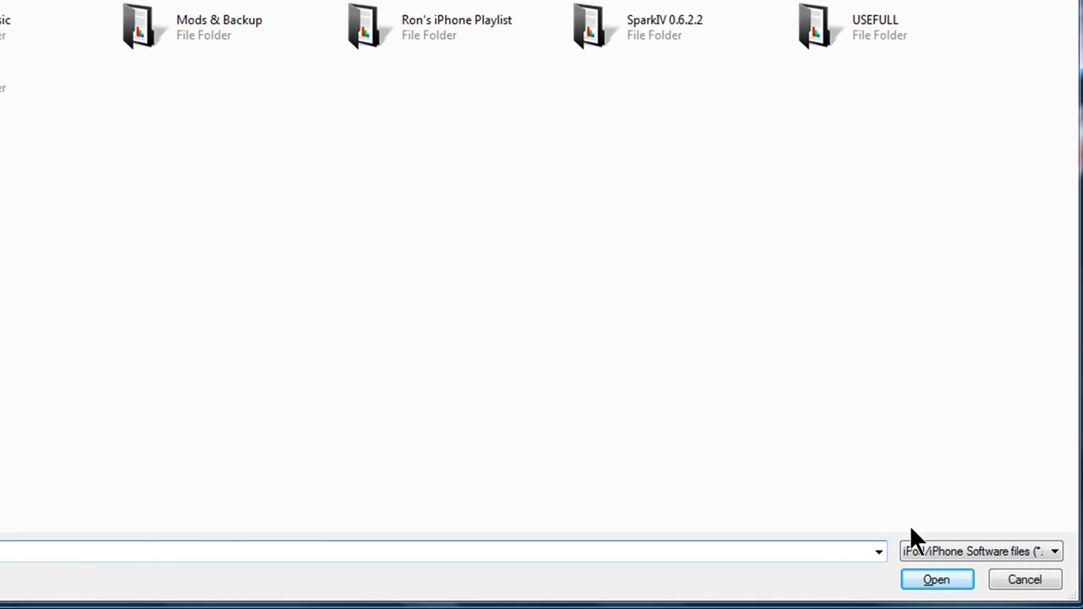
Filter the open dialog to iPhone Carrier Configuration files (*.ipcc) to reveal ATT_US-5.5.ipcc.
click(956, 550)
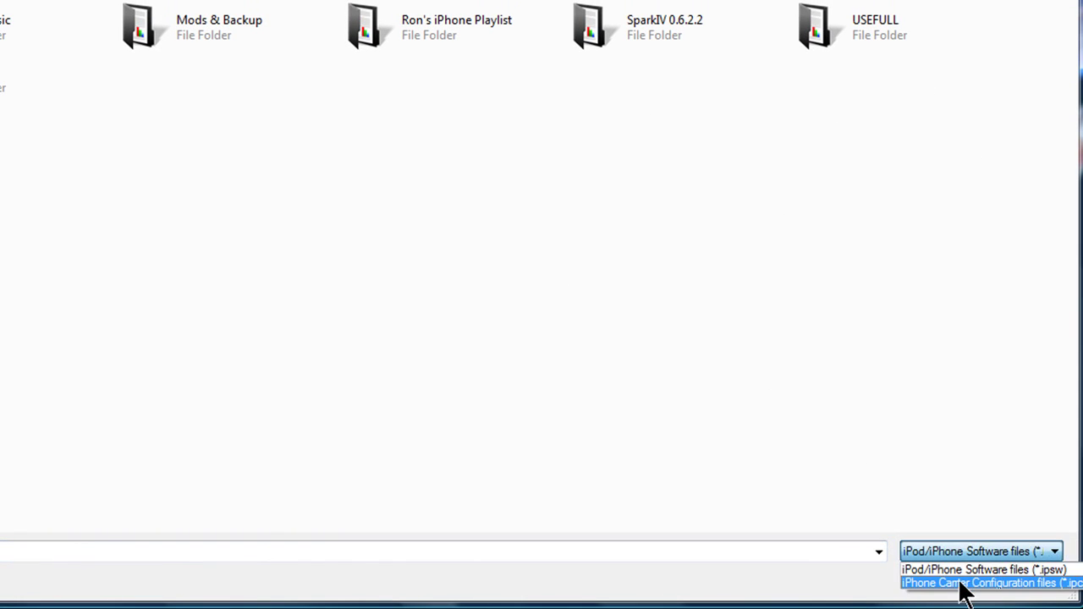
click(961, 584)
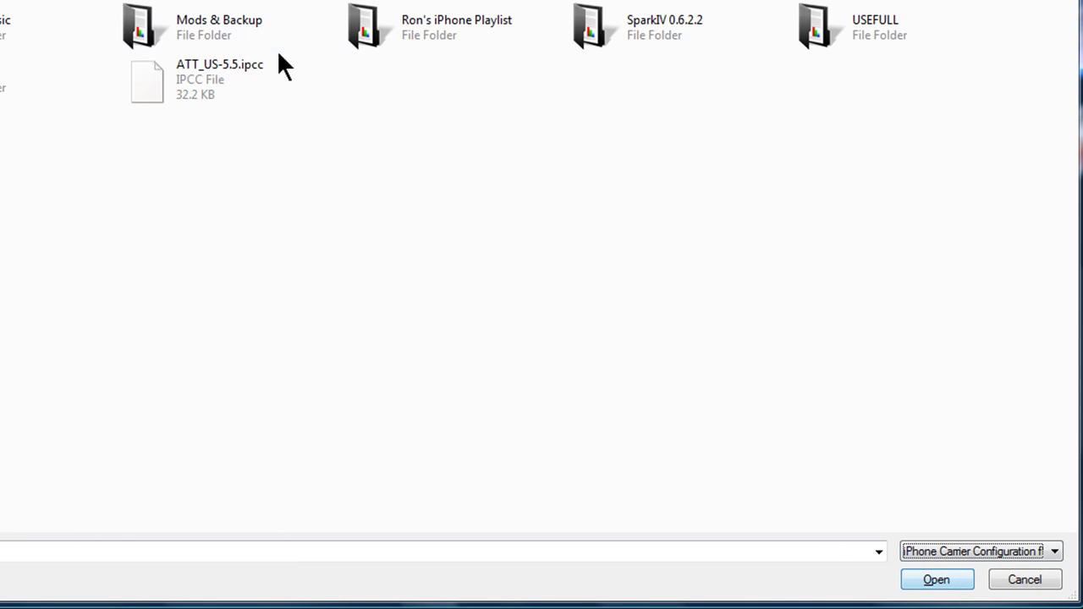